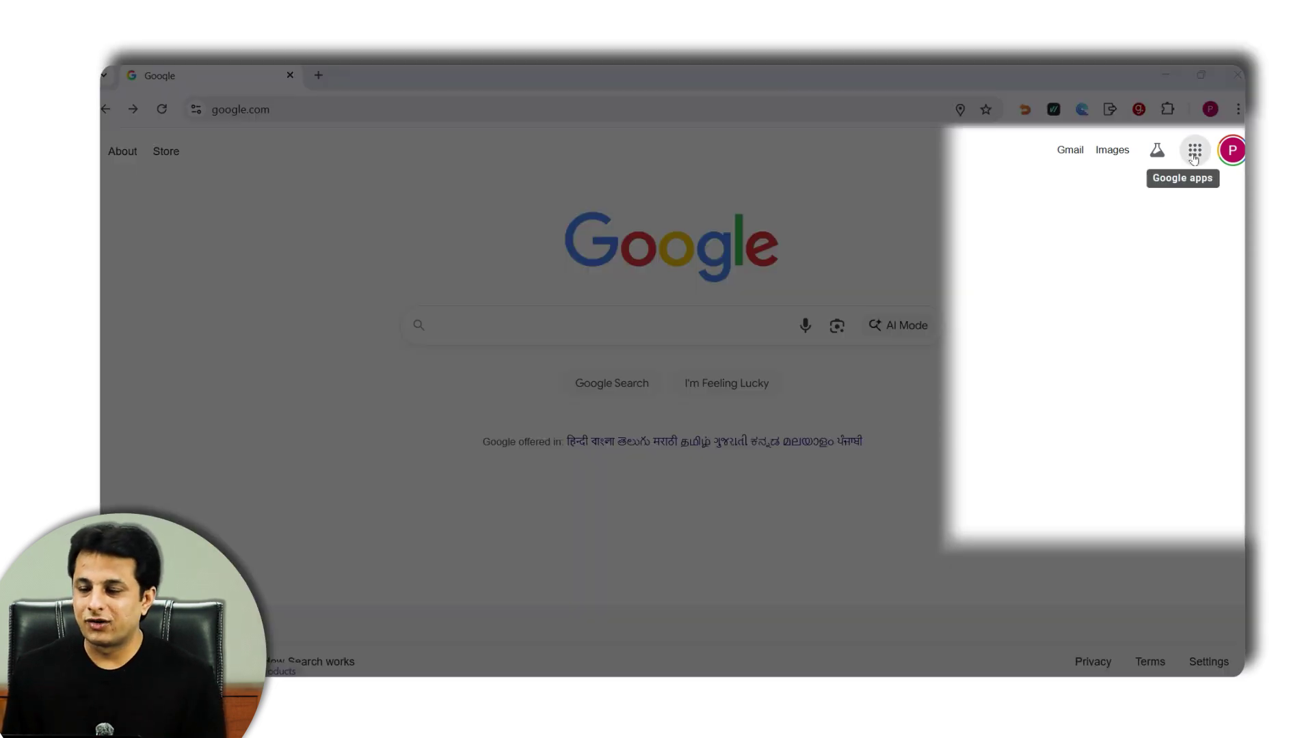
# Step: Open Google Docs from the Google apps and start a blank document
pyautogui.click(1194, 151)
pyautogui.scroll(-6, 1115, 364)
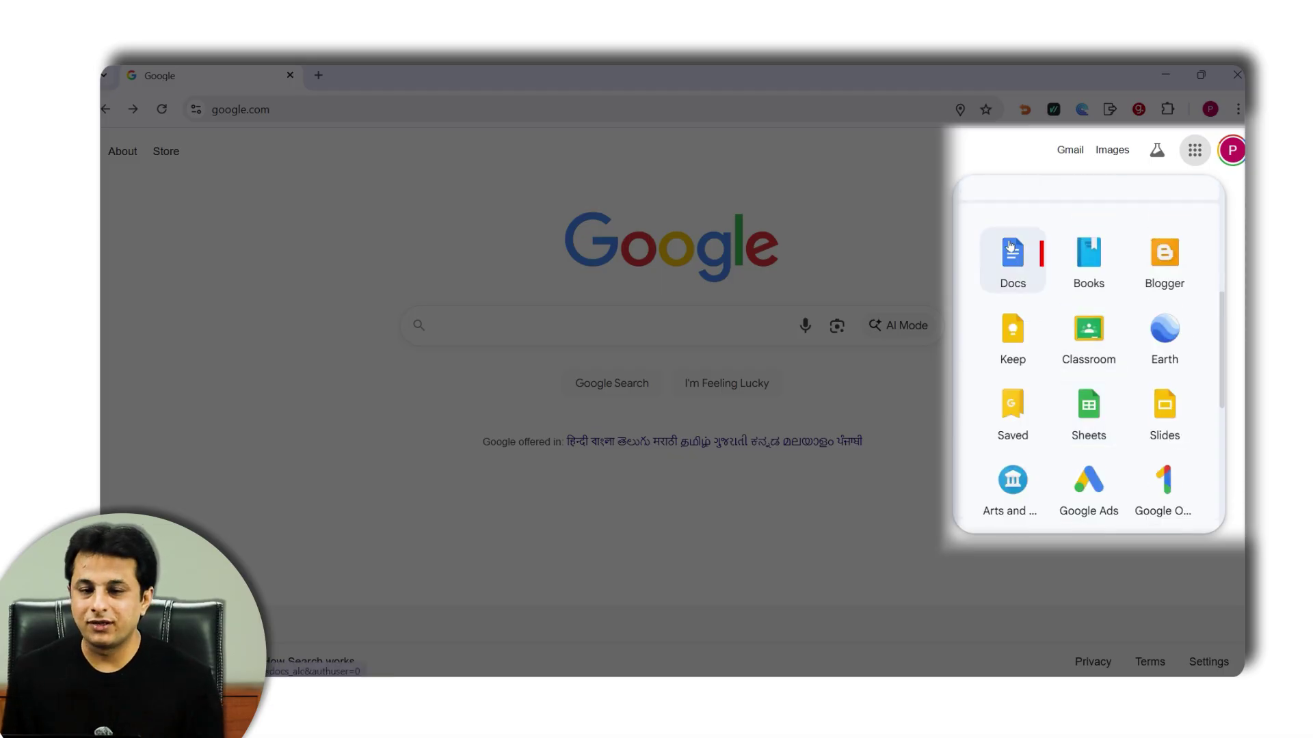
pyautogui.click(1010, 247)
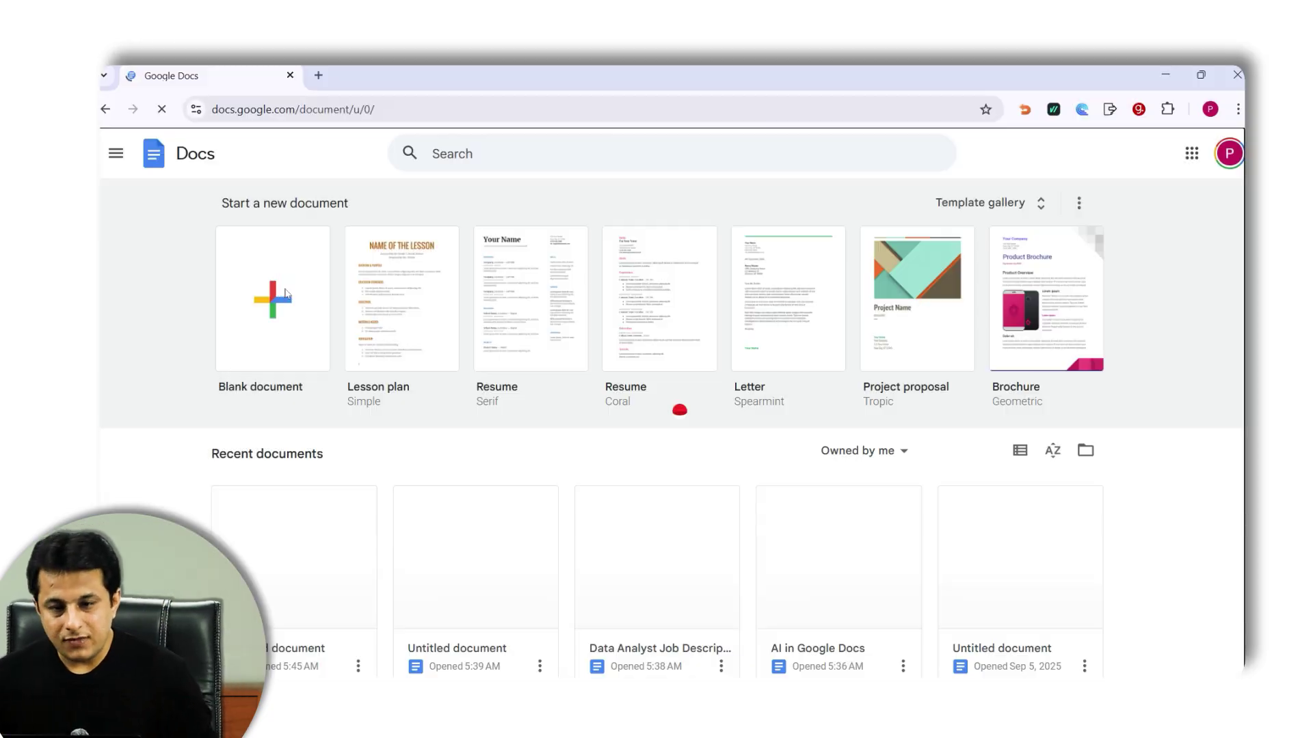
pyautogui.click(276, 295)
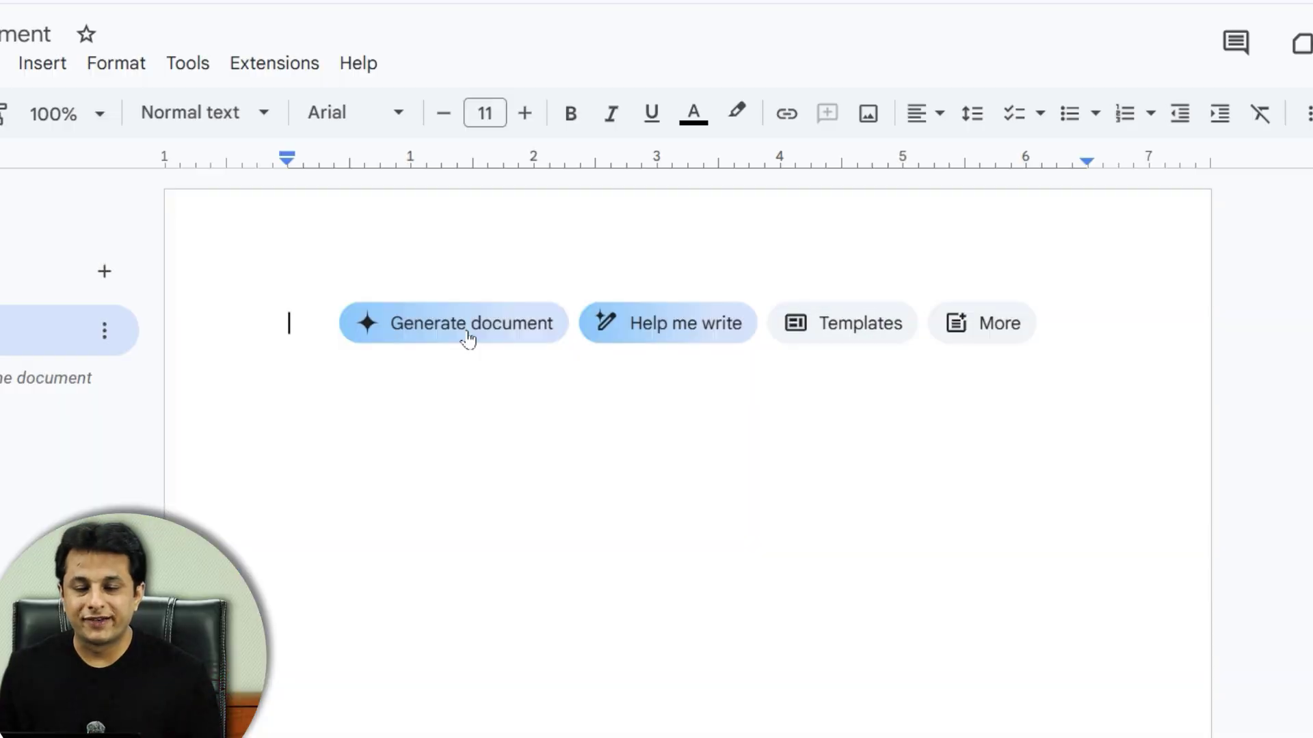
# Step: Generate a document from the prompt "Create a resume for Data Analyst role having Skills like Excel and Power BI with ATS Score."
pyautogui.click(469, 339)
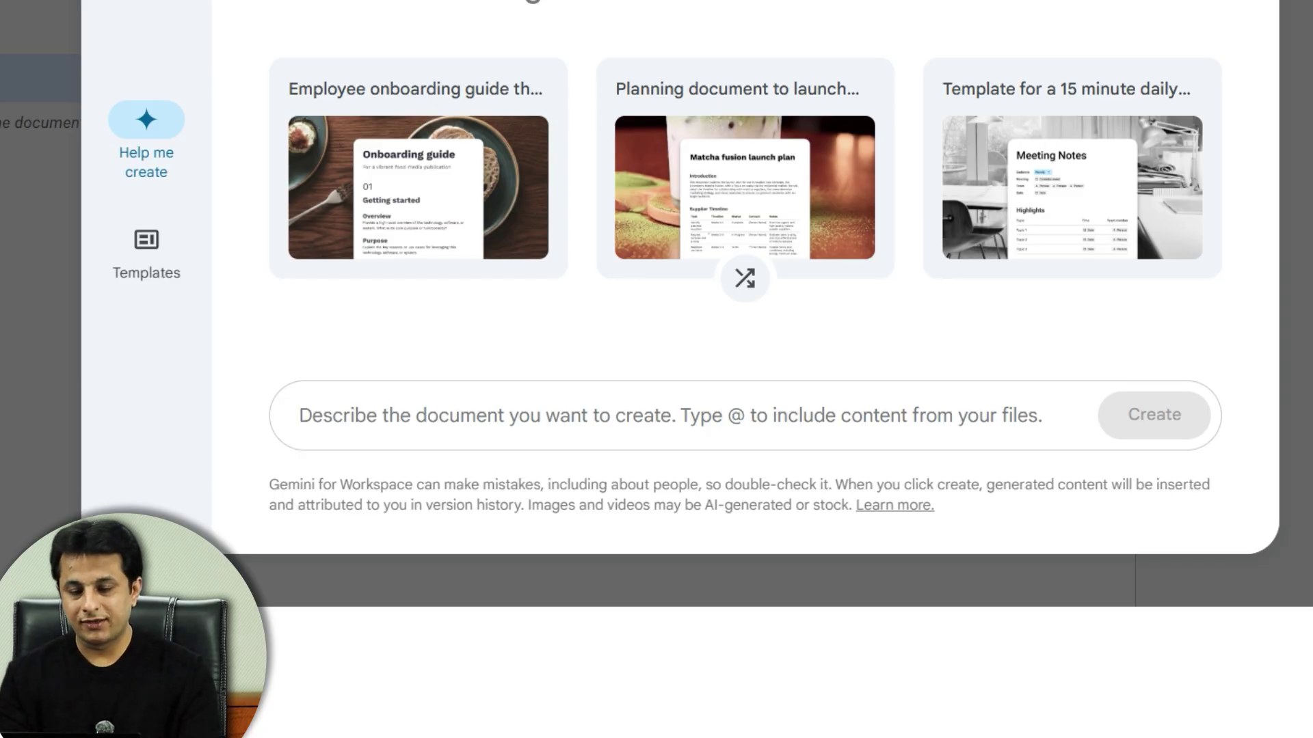
pyautogui.write('Create a resume for Data Analyst role having Skills like Excel and Pop')
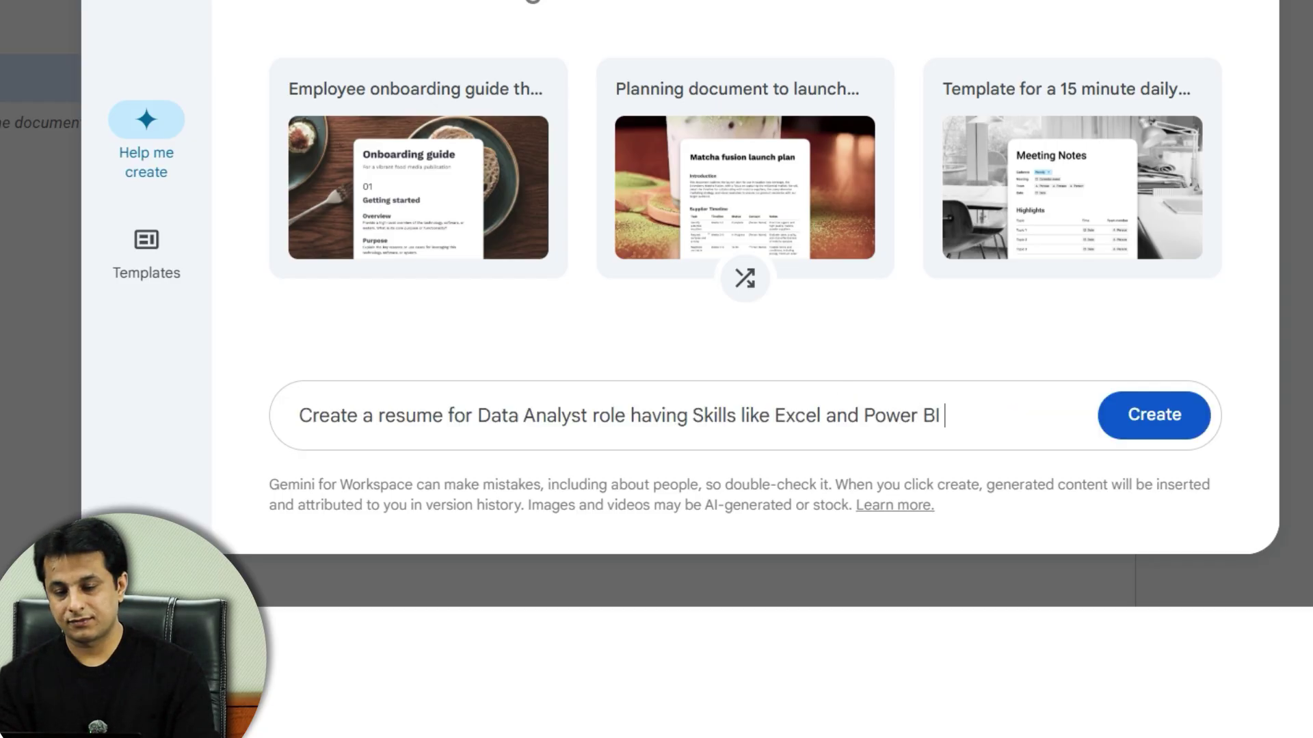
pyautogui.write('er BI with ATS Score.')
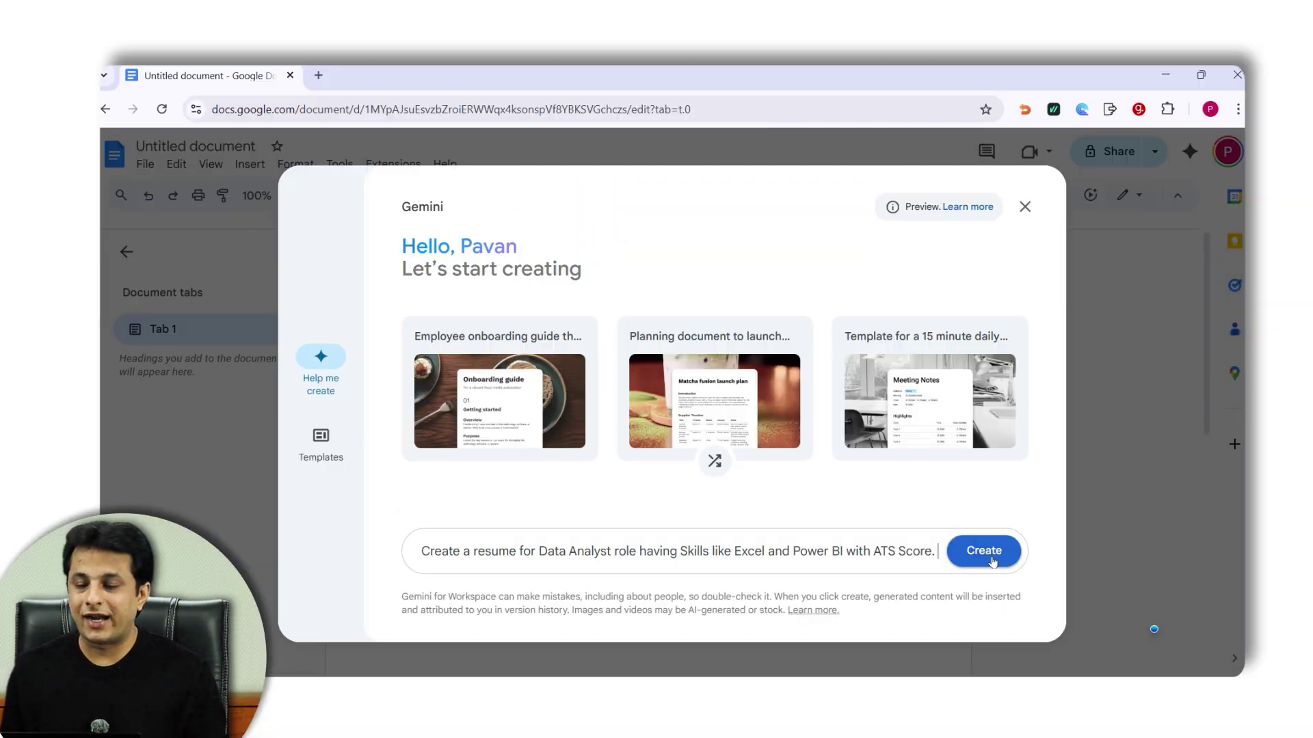
pyautogui.click(984, 551)
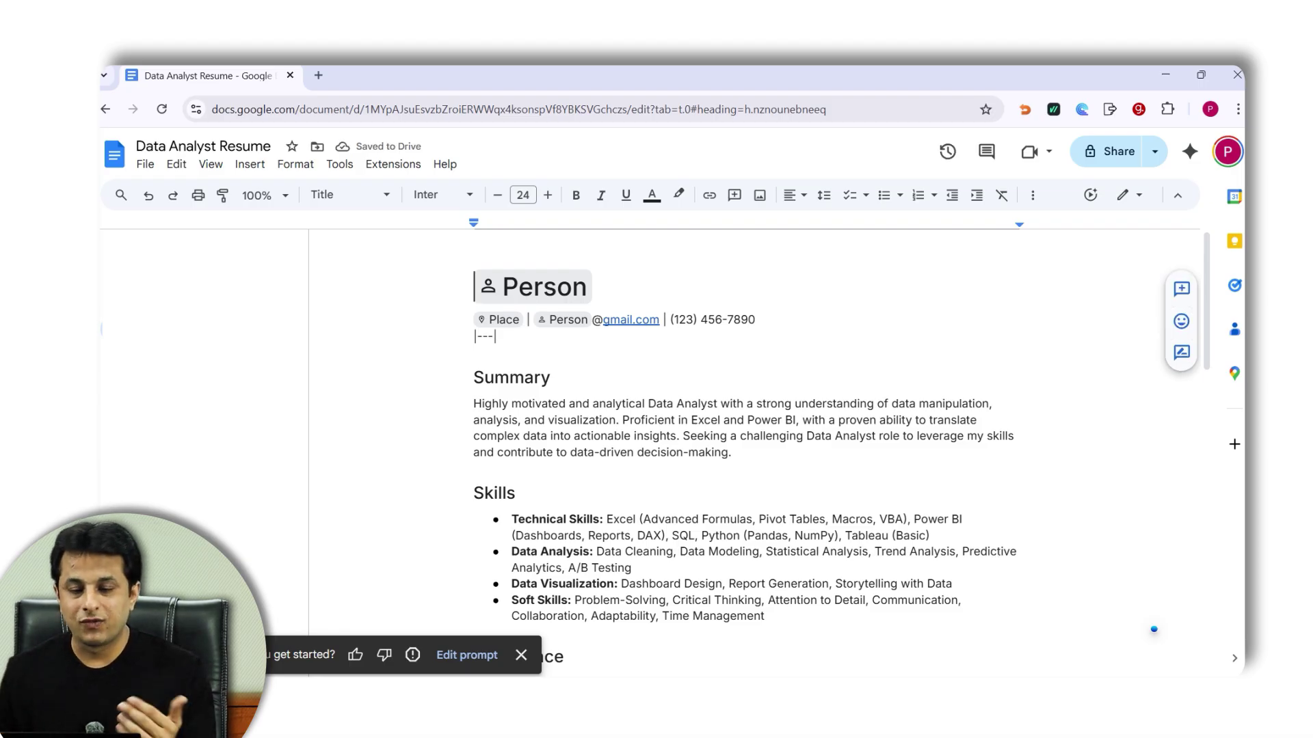
# Step: Review the generated resume's summary, skills and experience sections
pyautogui.scroll(-5, 1154, 629)
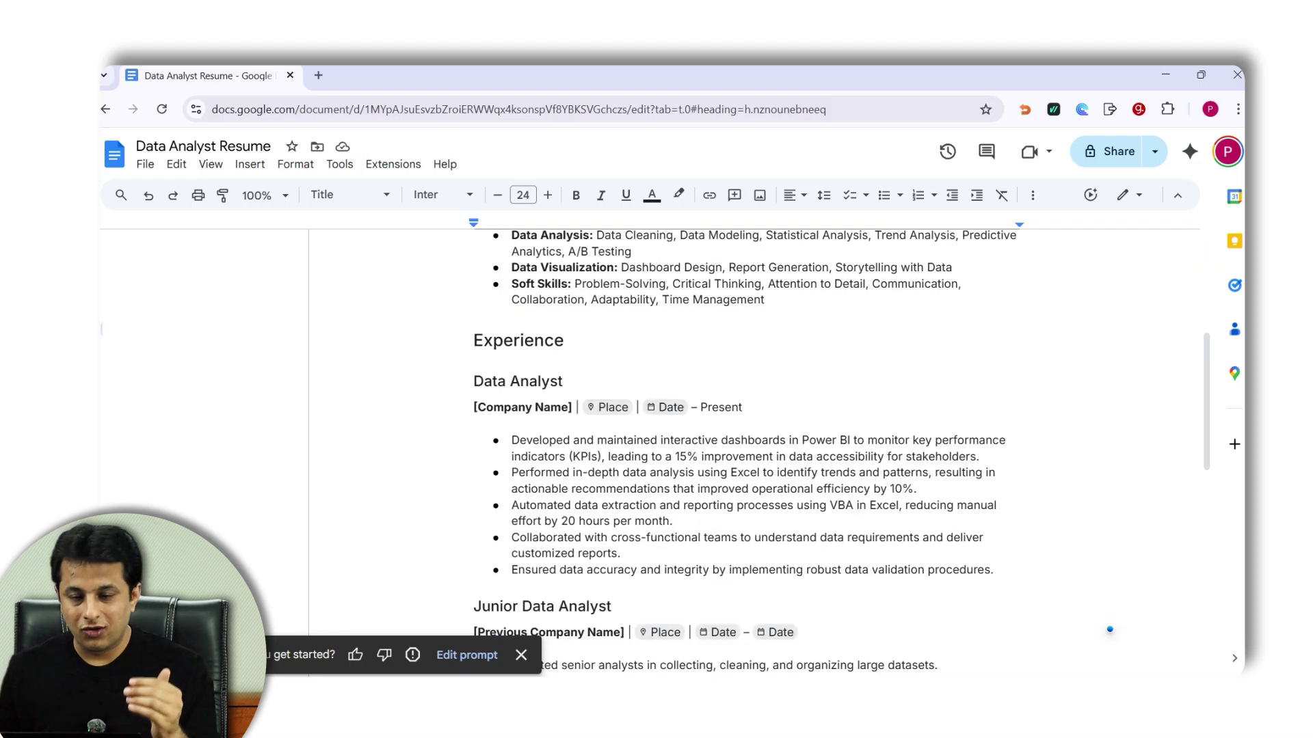
pyautogui.scroll(-7, 1109, 629)
pyautogui.scroll(4, 1111, 629)
pyautogui.scroll(8, 1110, 628)
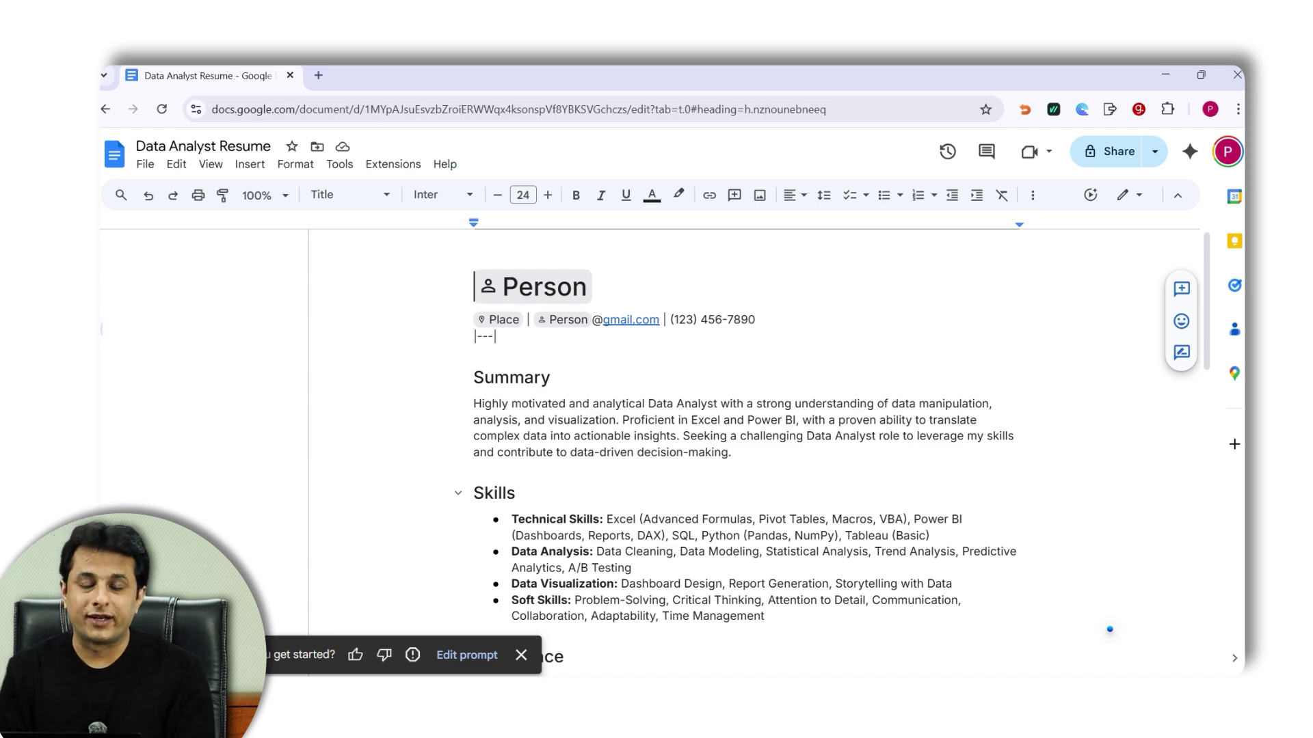
pyautogui.scroll(-5, 1110, 629)
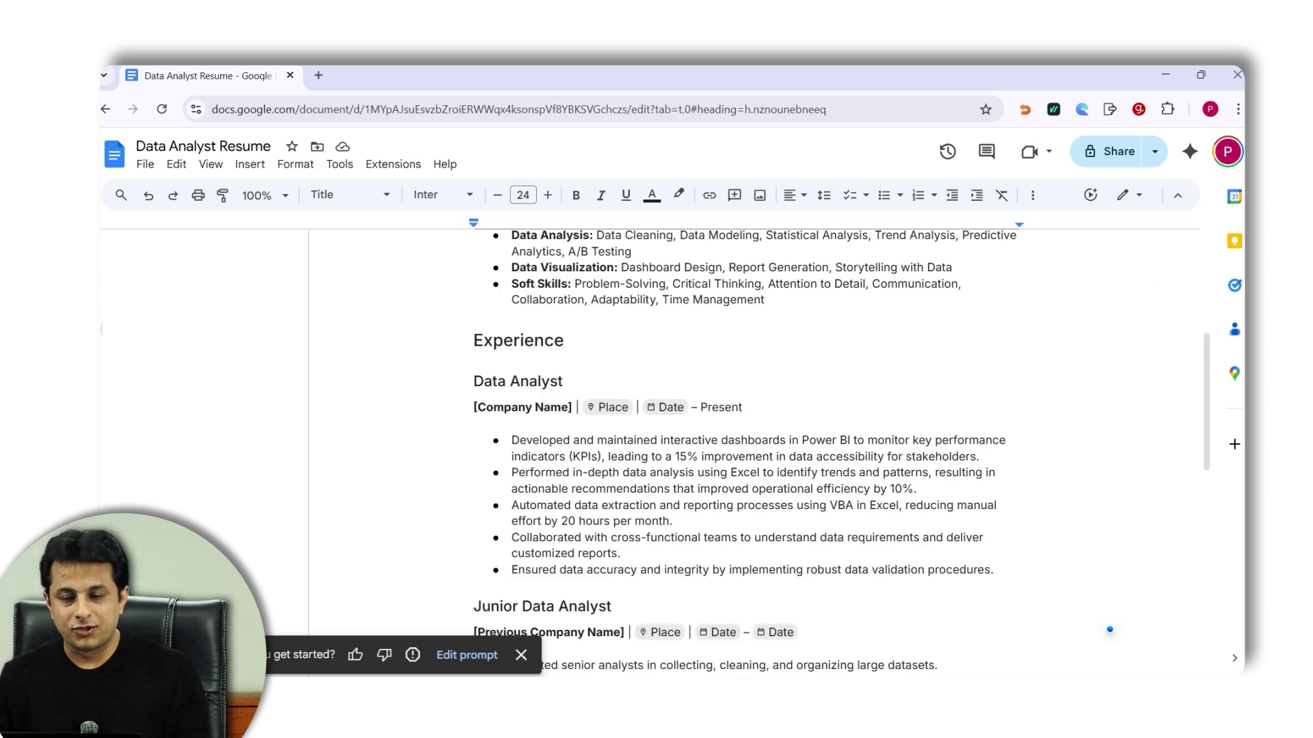
pyautogui.scroll(-3, 1109, 629)
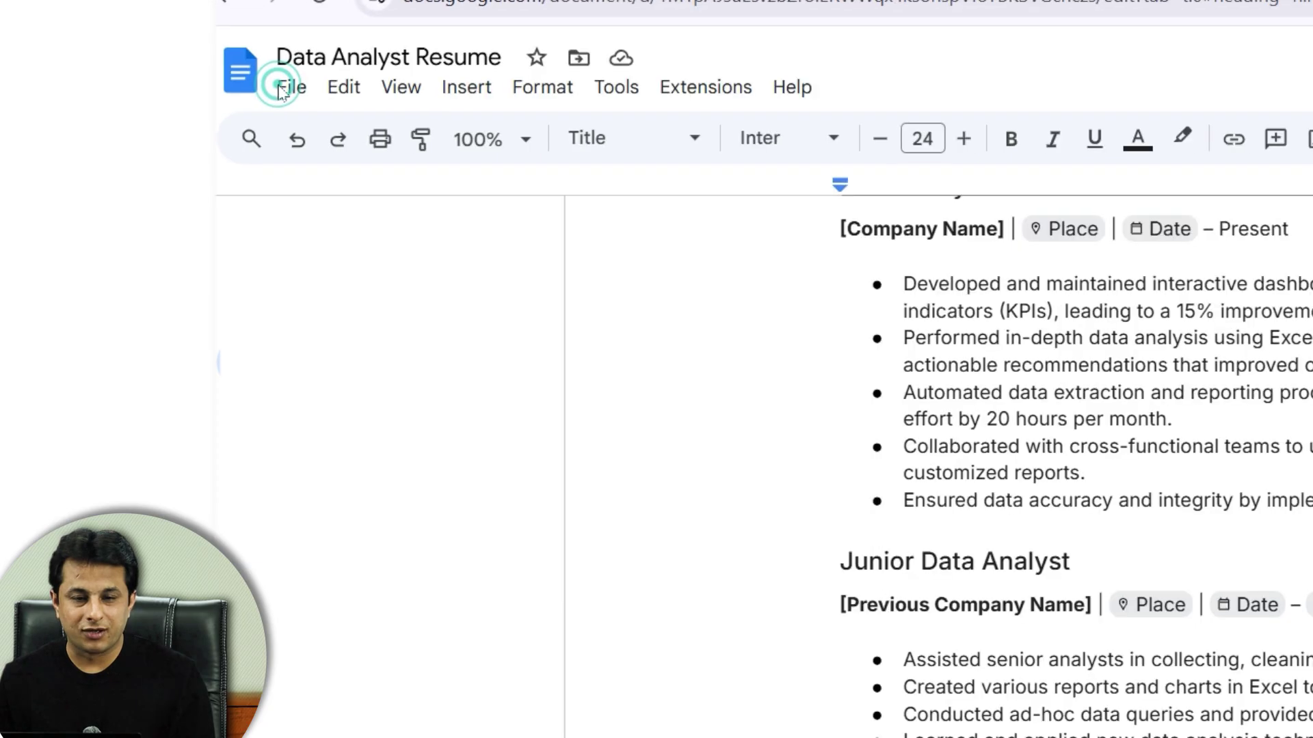
# Step: Create another new blank document from the resume document
pyautogui.click(145, 165)
pyautogui.moveTo(342, 131)
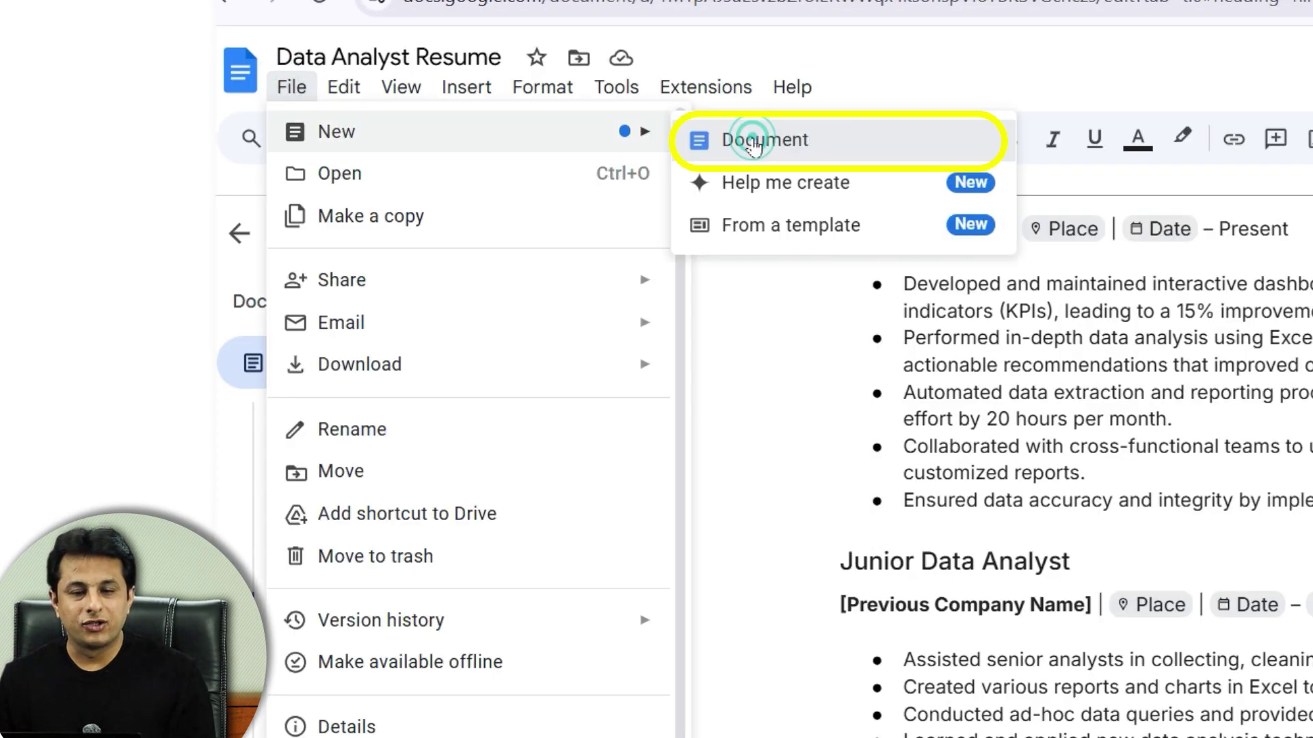
pyautogui.click(756, 137)
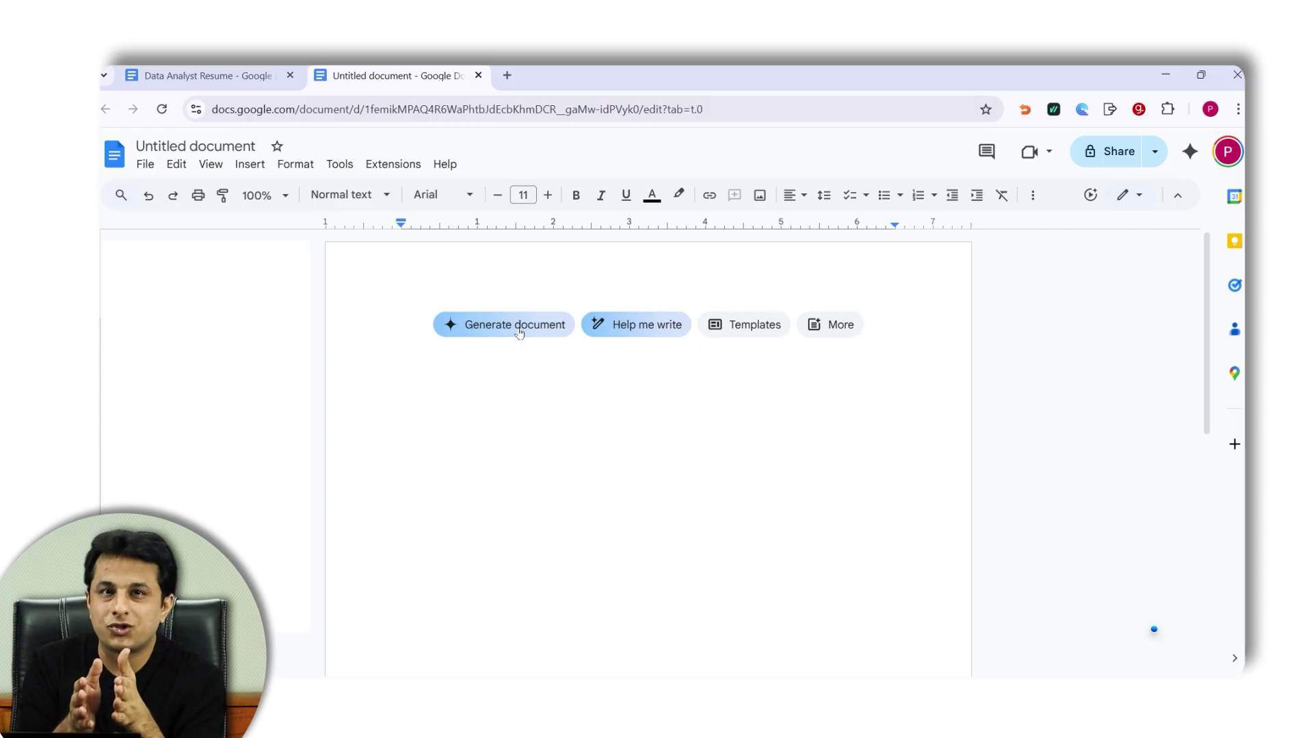
# Step: Generate a document from the prompt "Create a job Description for hiring a Data analyst with Skills of Power BI and Excel"
pyautogui.click(516, 327)
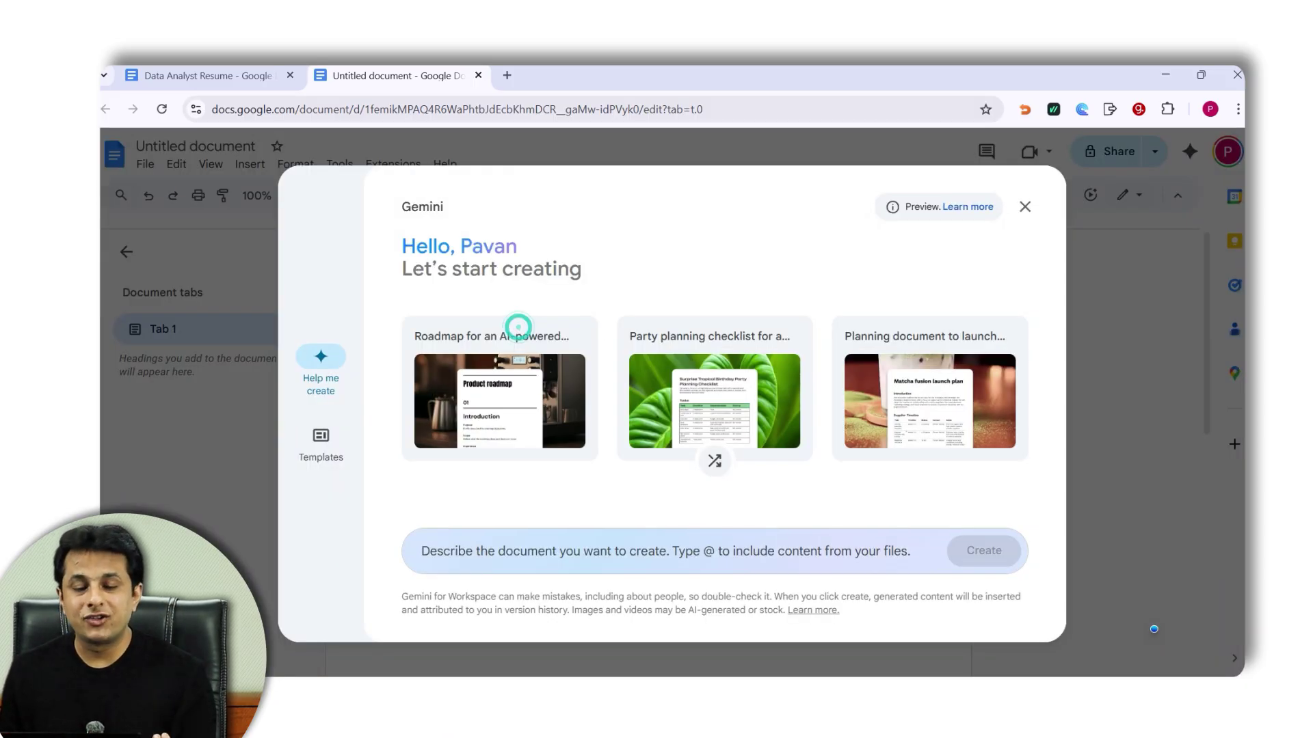
pyautogui.click(574, 556)
pyautogui.write('Create')
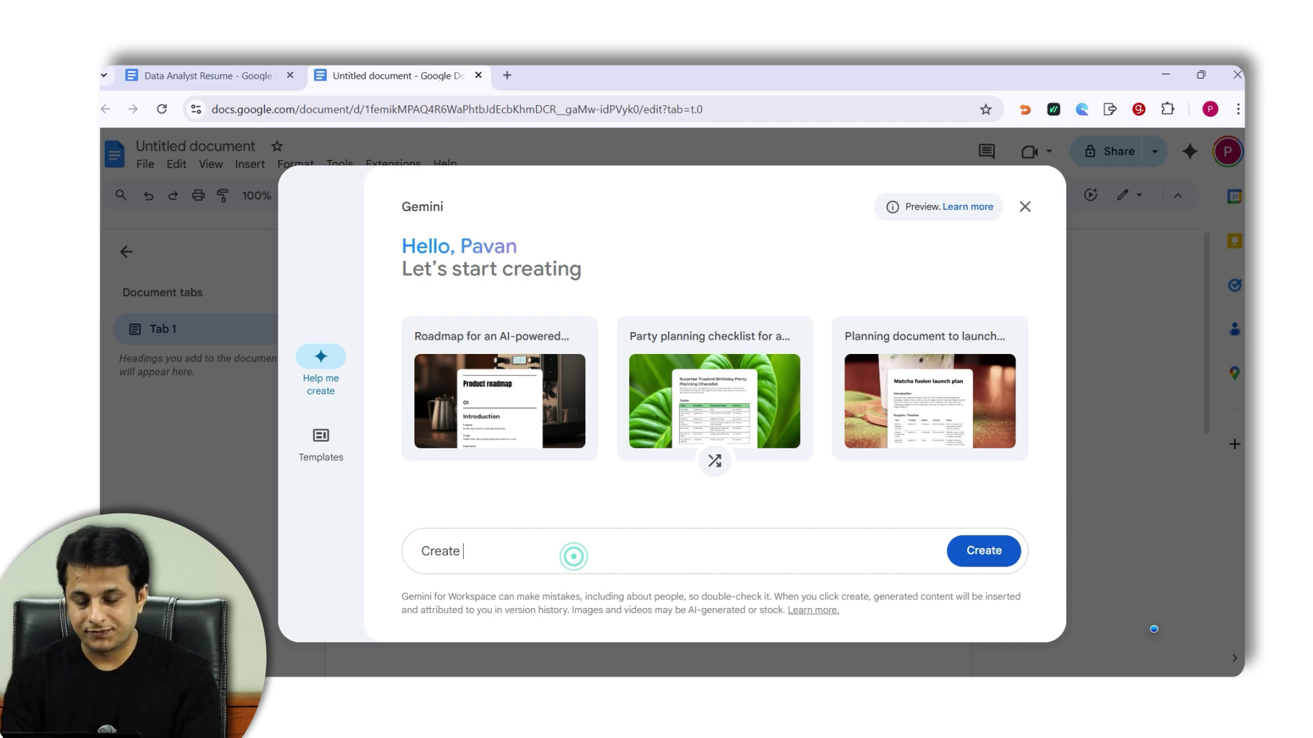
pyautogui.write('a job Description for hiring a Data analyst with Skills of Power BI and Excel')
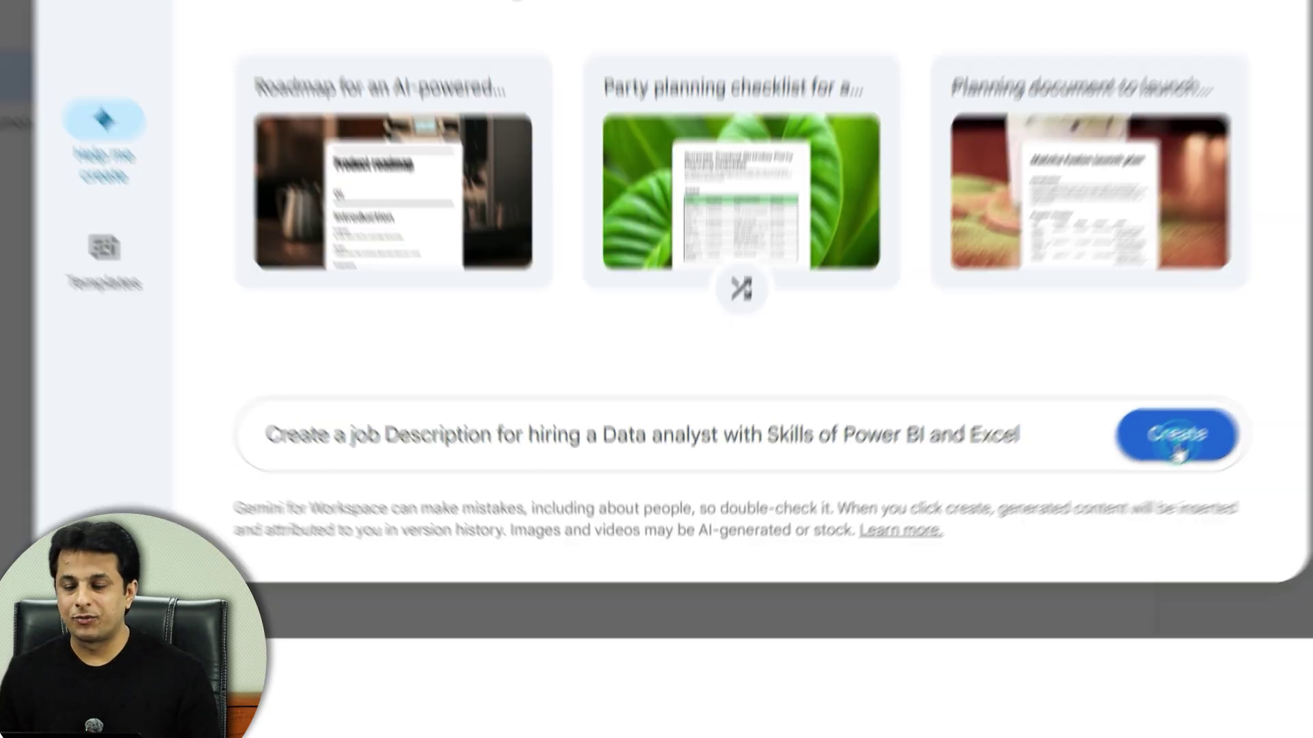
pyautogui.click(1235, 398)
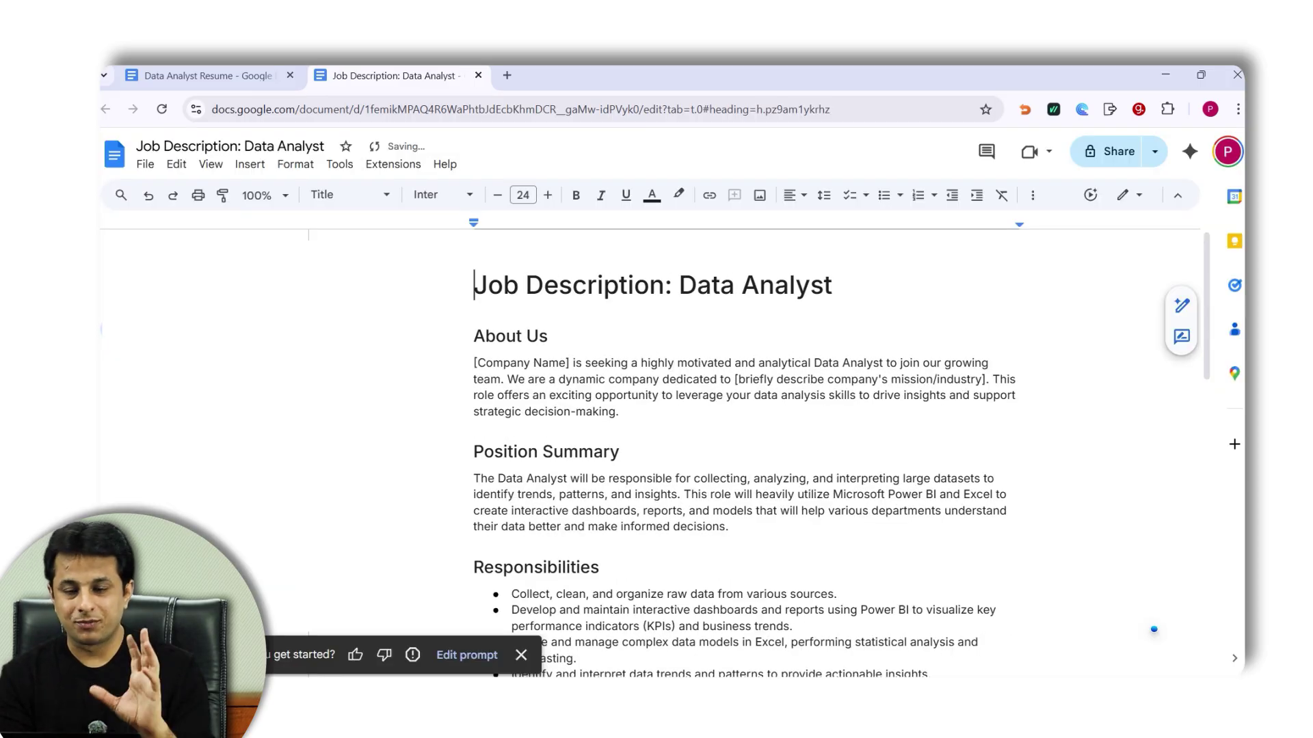
# Step: Review the job description's position summary, responsibilities, qualifications and preferred skills
pyautogui.scroll(-2, 1154, 629)
pyautogui.scroll(1, 1110, 629)
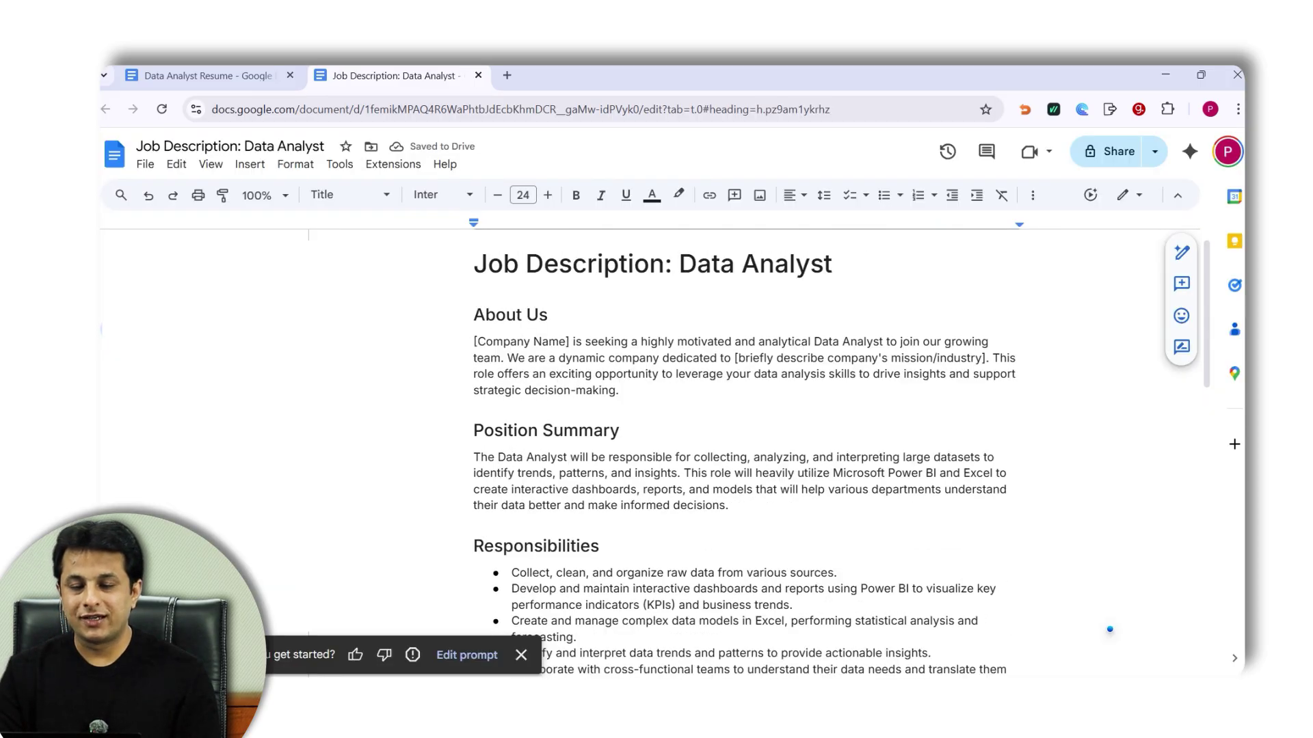
pyautogui.scroll(-1, 1109, 629)
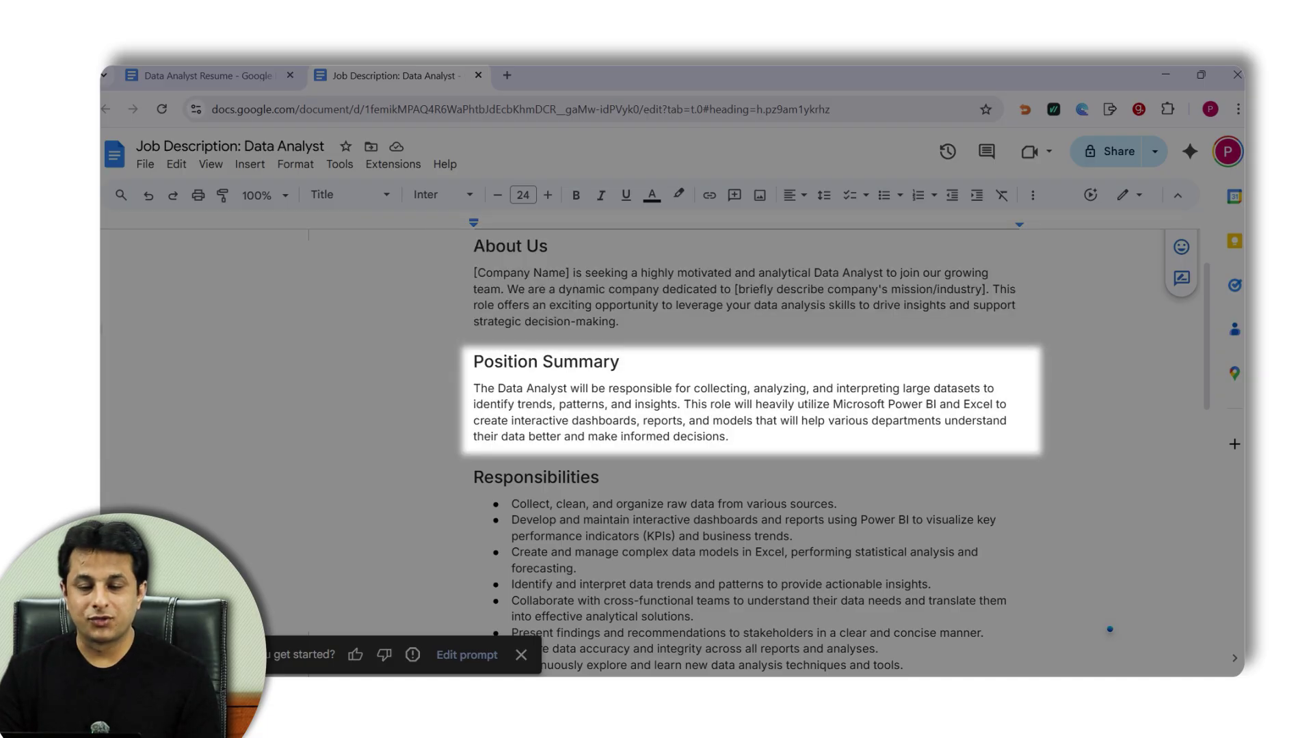
pyautogui.scroll(-4, 1110, 629)
pyautogui.scroll(-2, 1110, 629)
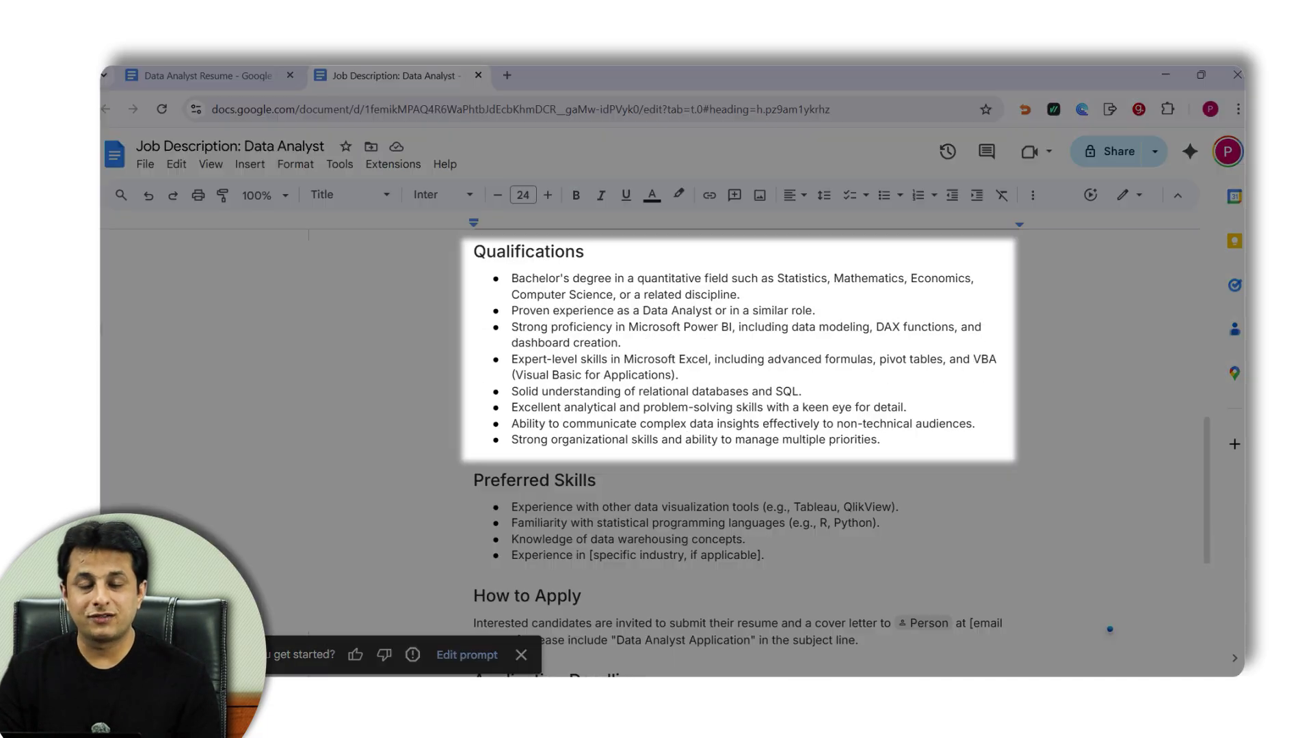
pyautogui.scroll(-1, 1111, 629)
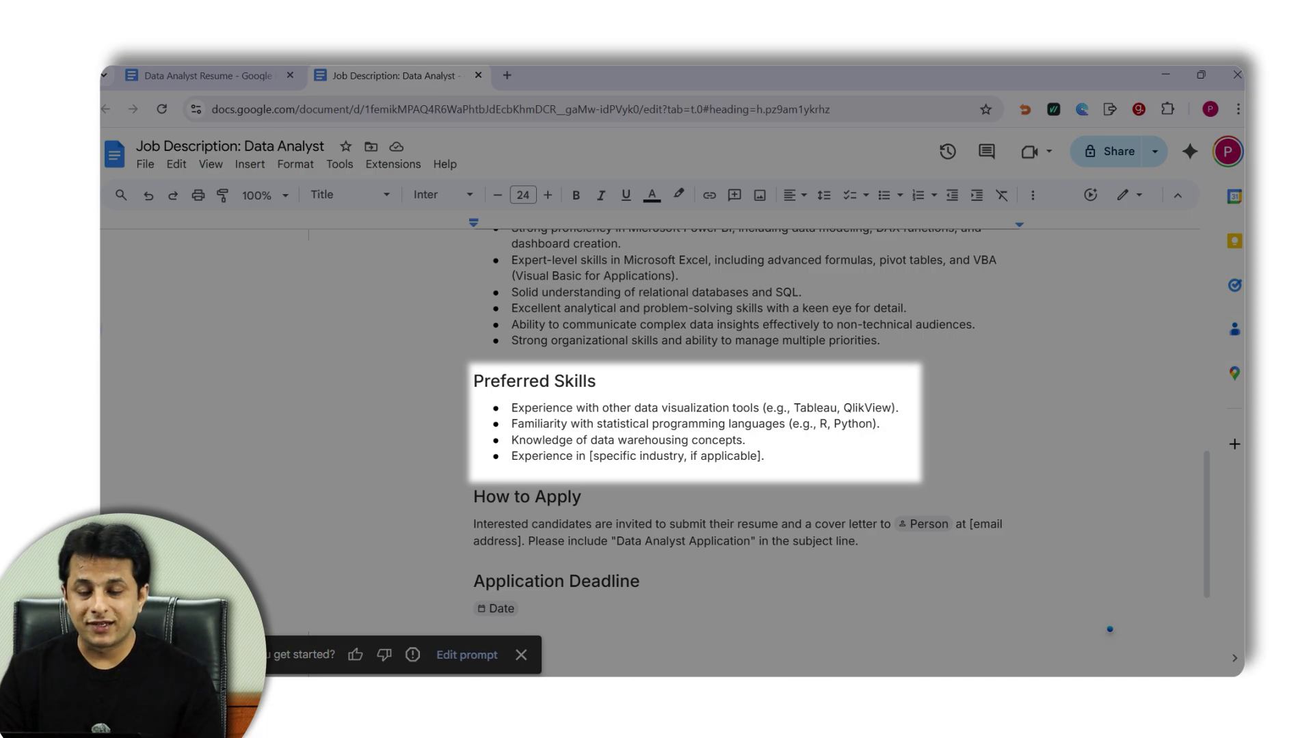
pyautogui.scroll(5, 1110, 629)
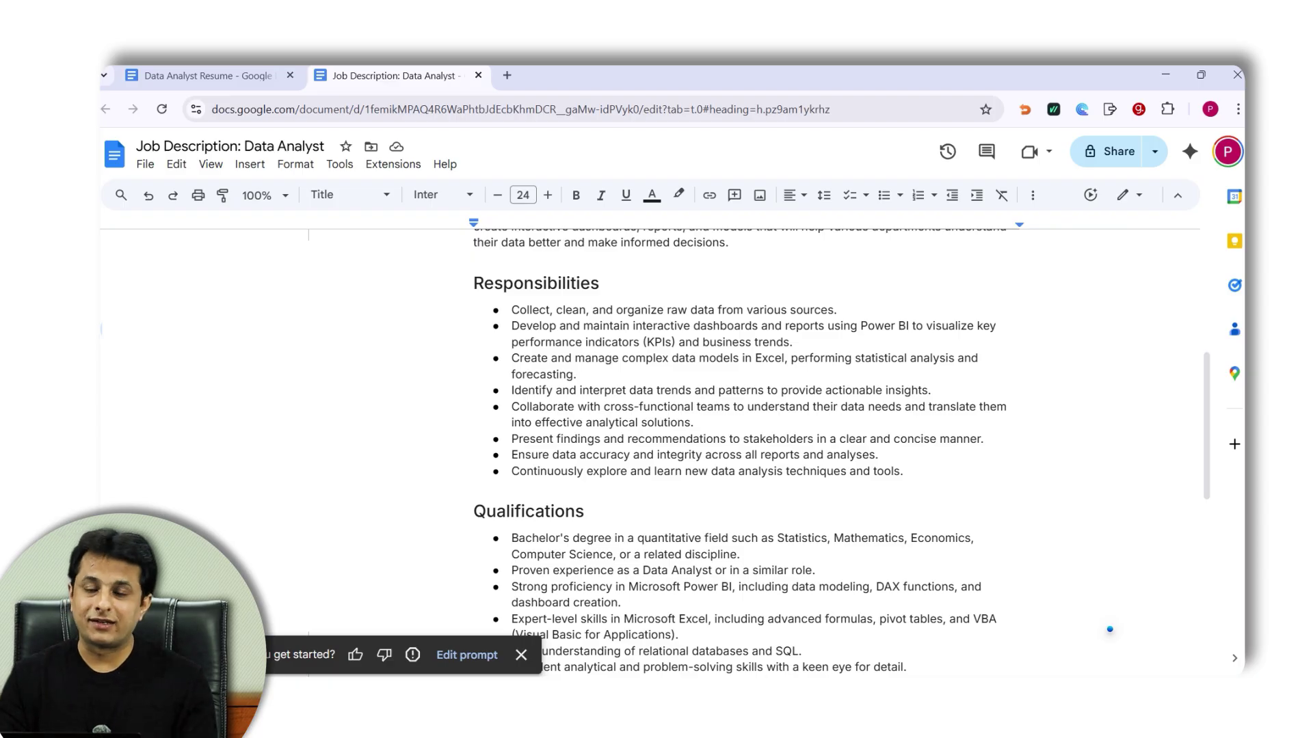
pyautogui.scroll(4, 1110, 629)
pyautogui.click(653, 455)
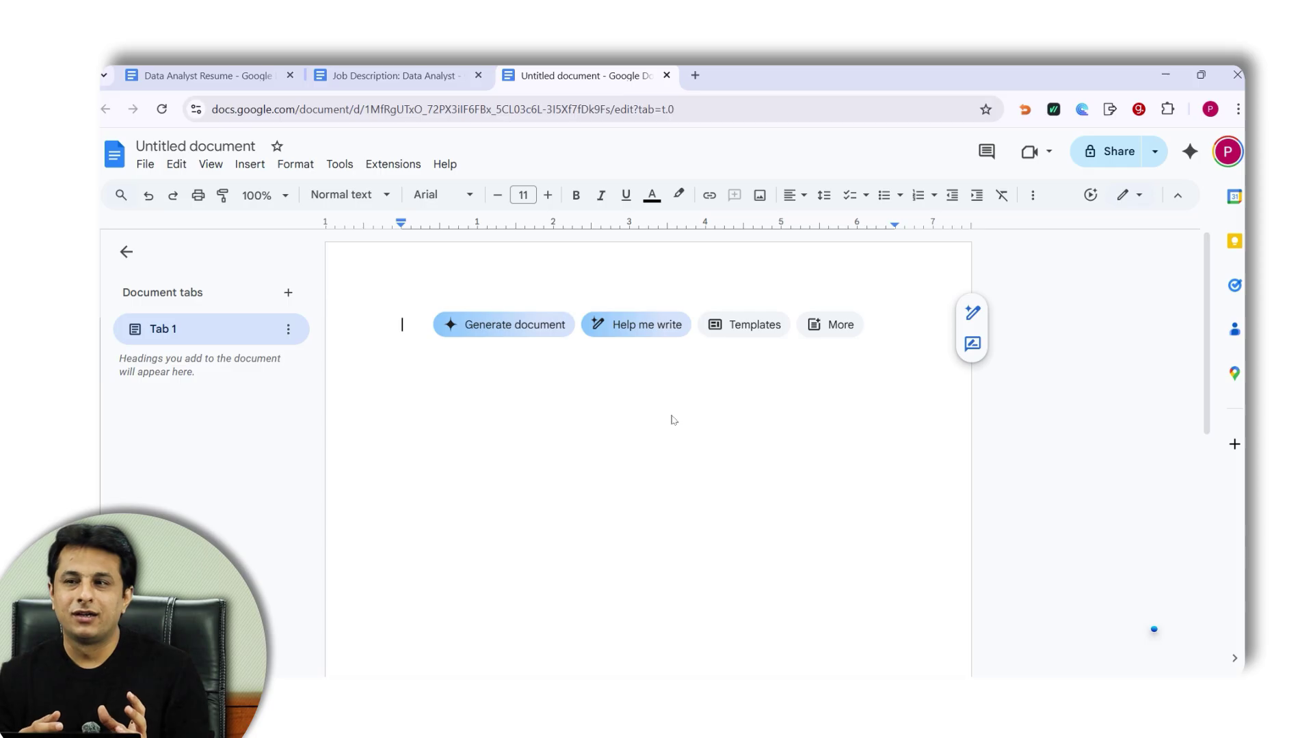
# Step: Generate a loophole-free leave and work-from-home policy for India from a dictated prompt requiring nine compulsory office hours, and dismiss the feedback request
pyautogui.click(534, 327)
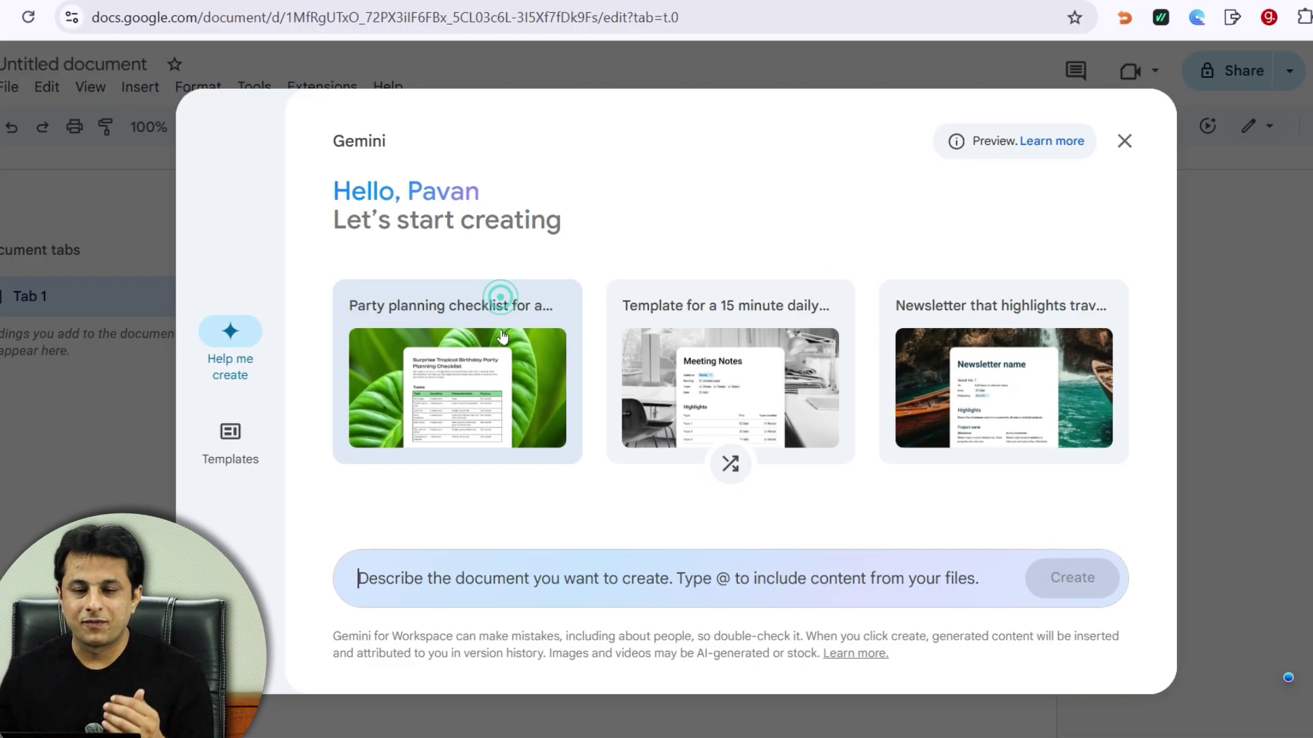
pyautogui.press('super+h')
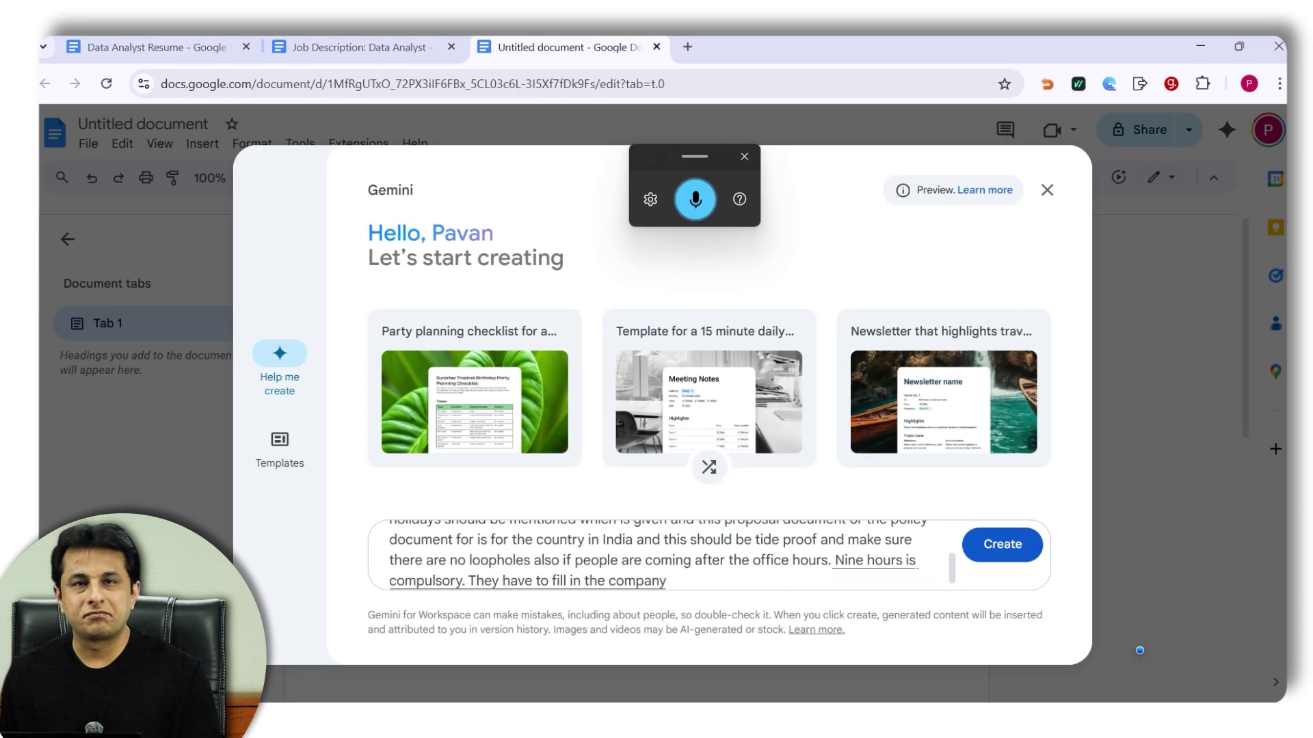
pyautogui.click(1153, 559)
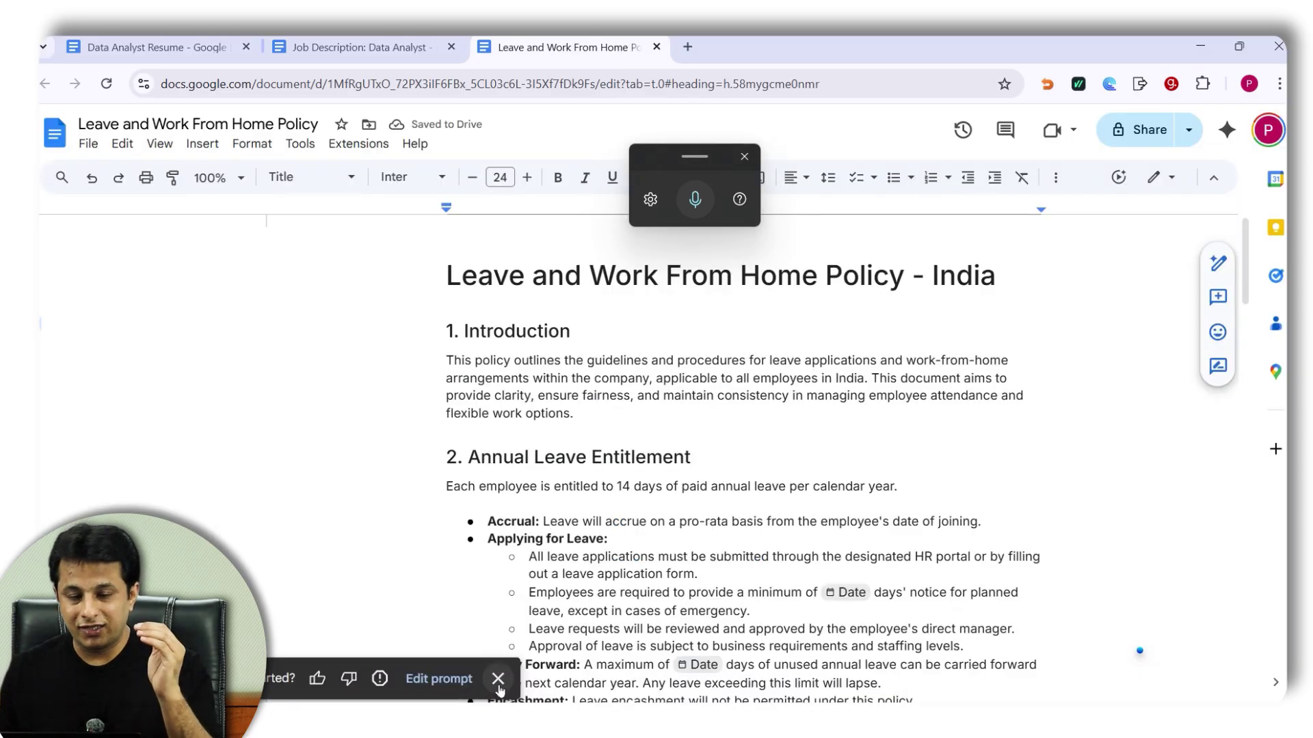
pyautogui.click(497, 679)
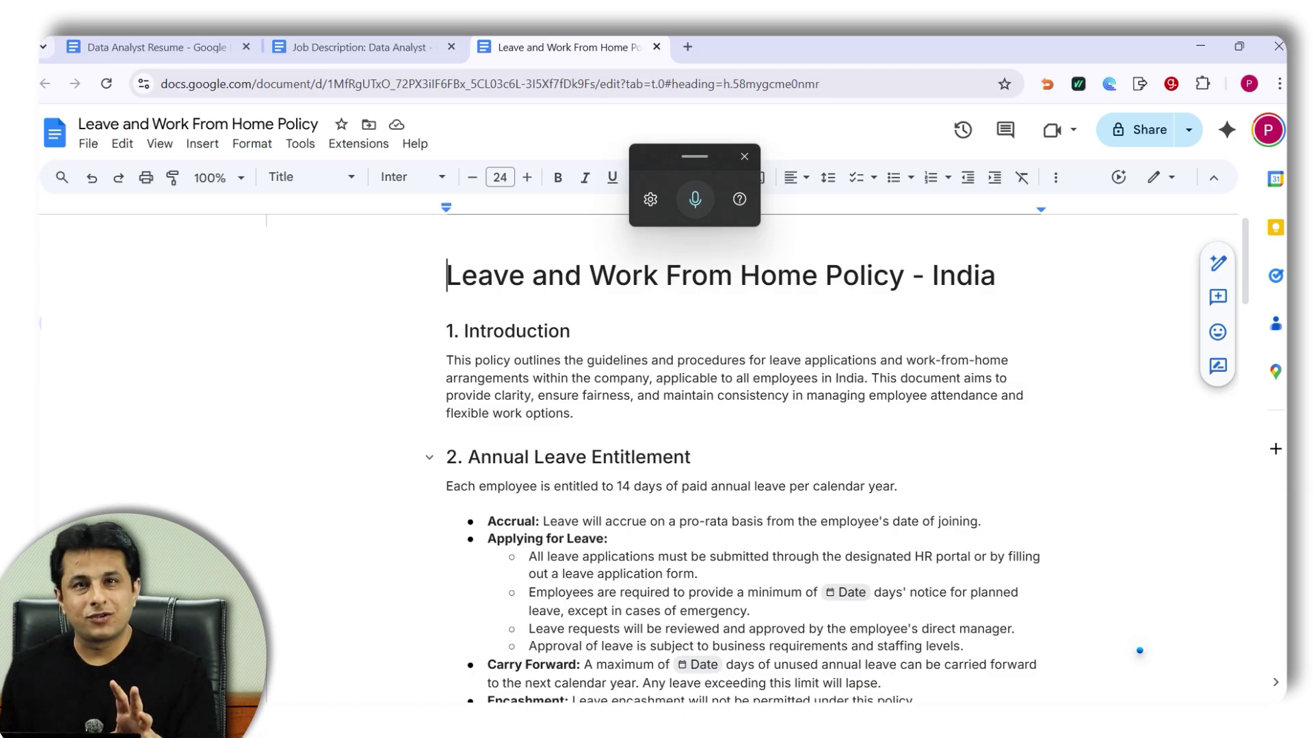
pyautogui.scroll(-10, 1139, 650)
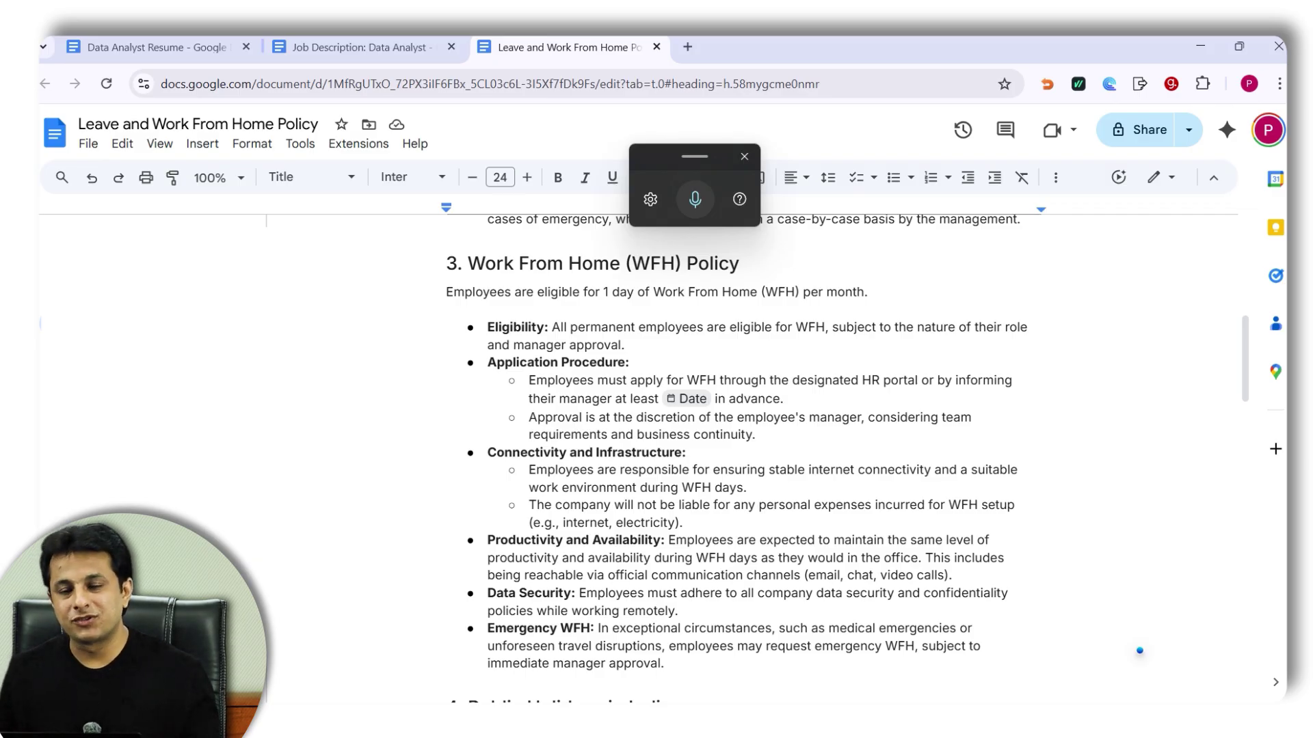
pyautogui.scroll(-3, 1140, 650)
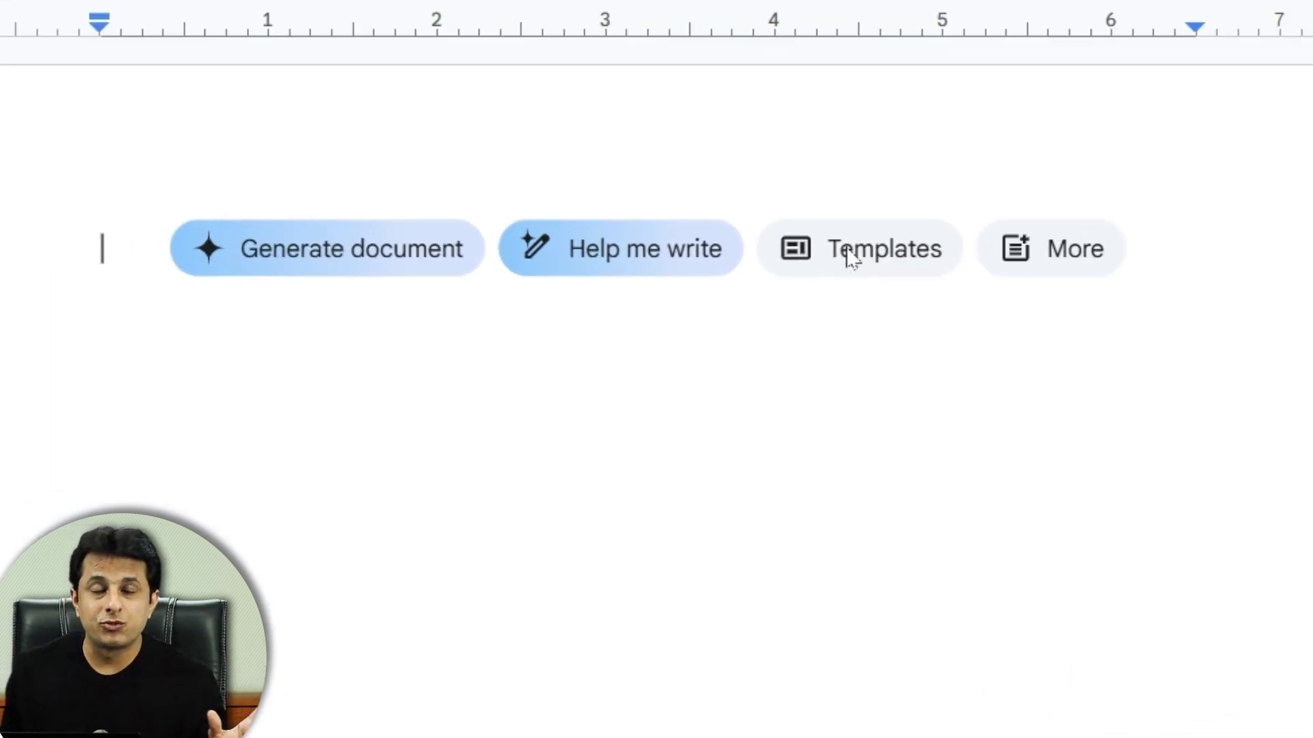
# Step: Insert the Feedback tracker template into the blank document
pyautogui.click(852, 254)
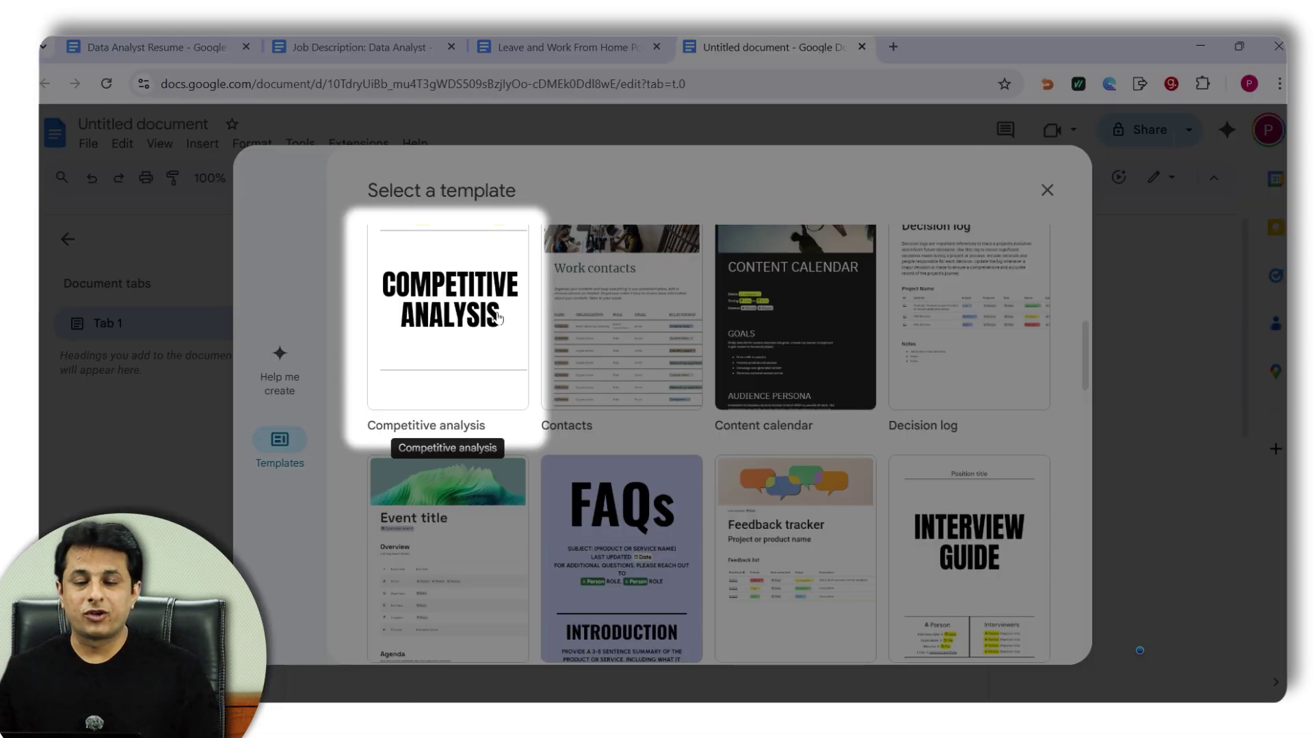
pyautogui.scroll(-3, 787, 372)
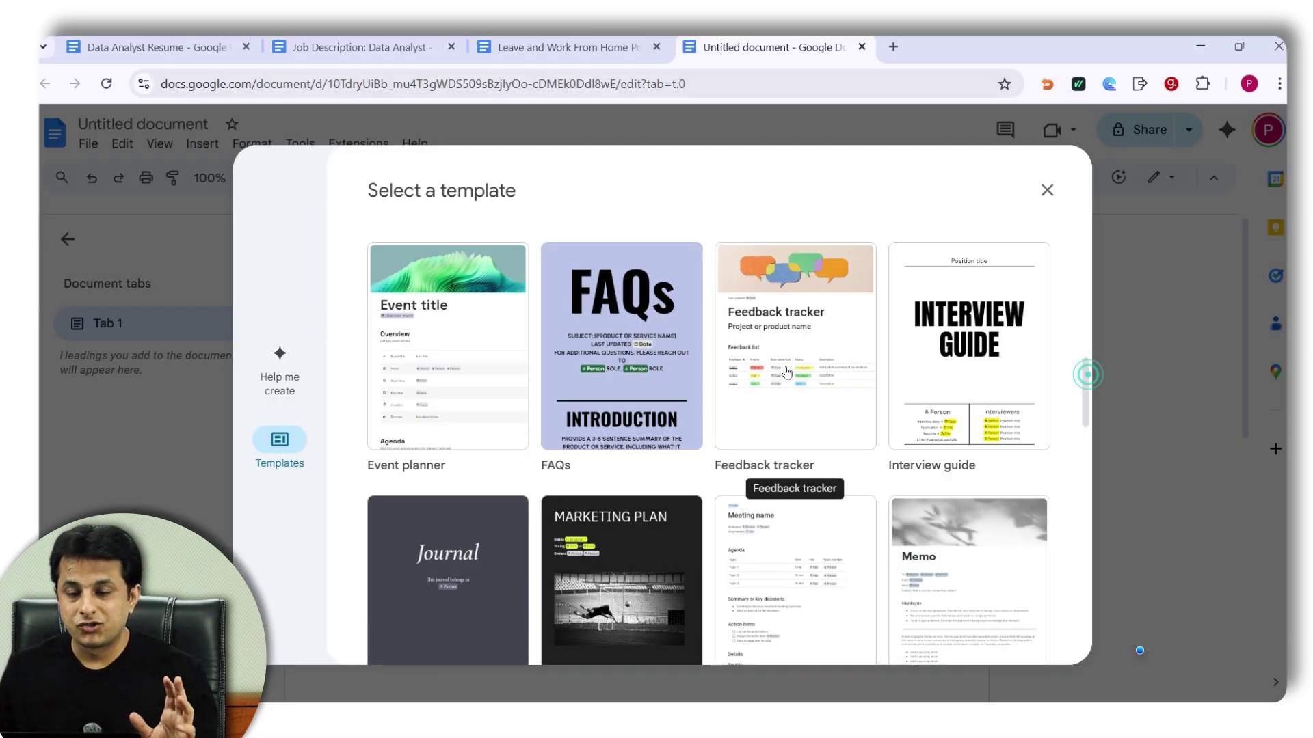
pyautogui.click(788, 371)
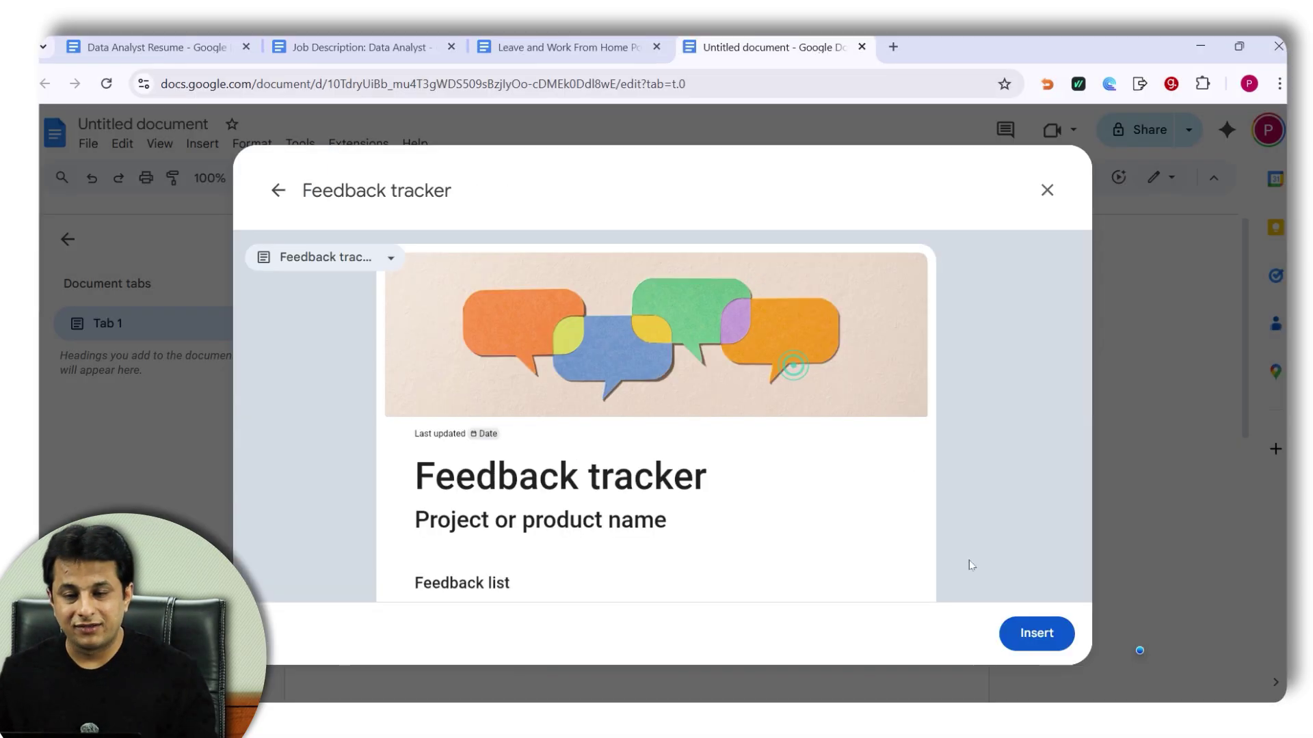
pyautogui.click(1053, 625)
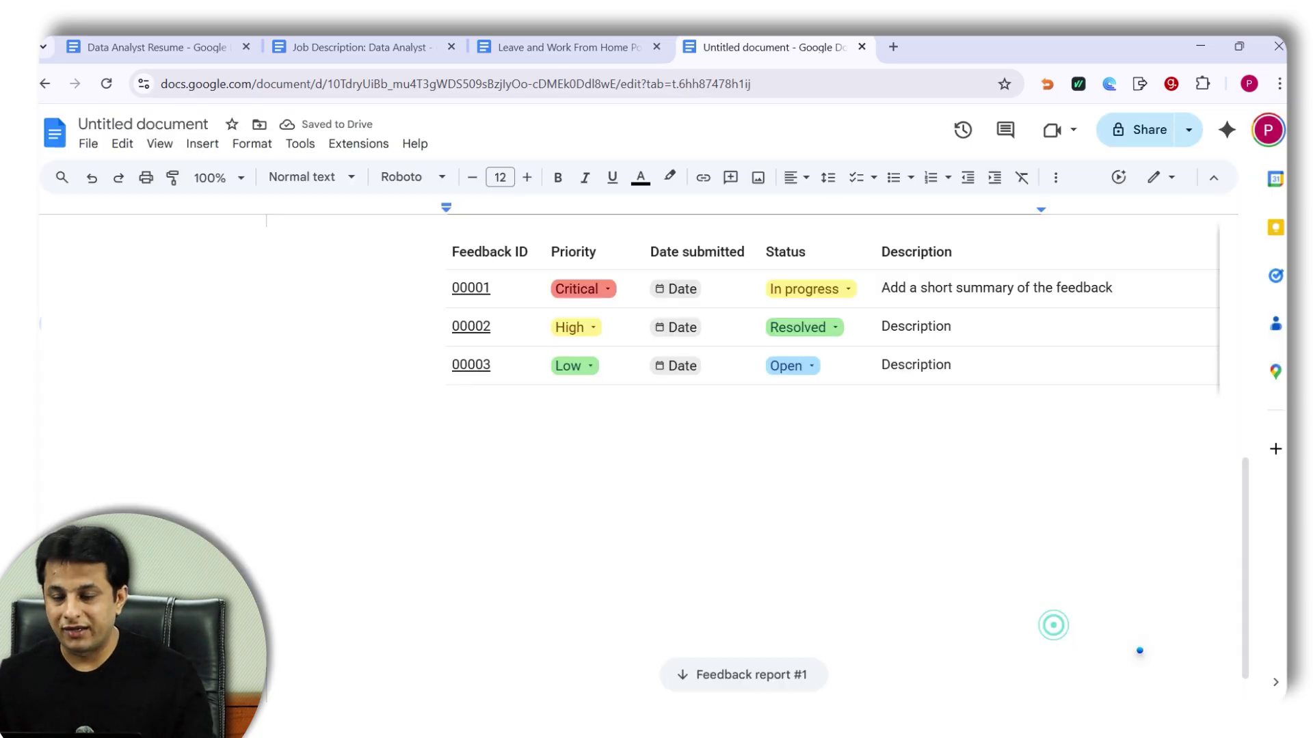